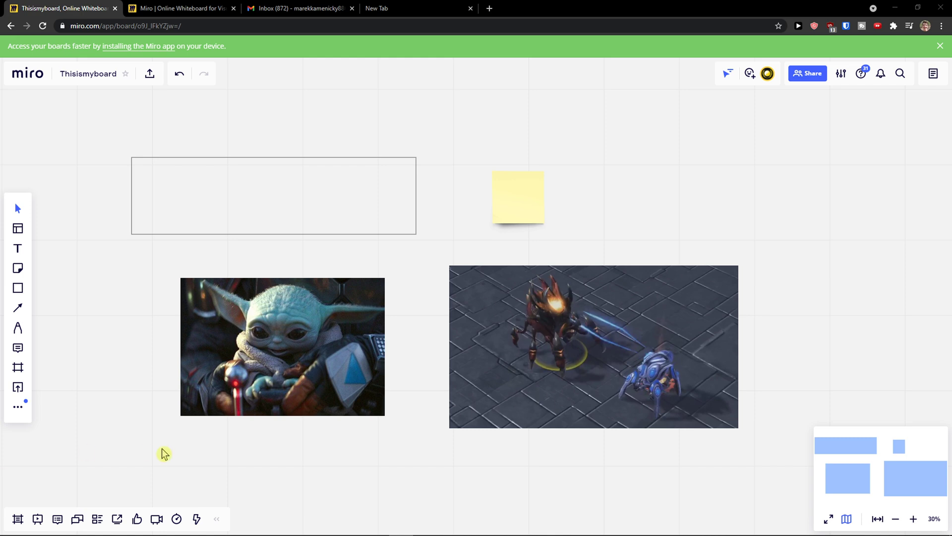
scroll(164, 452, up, 2)
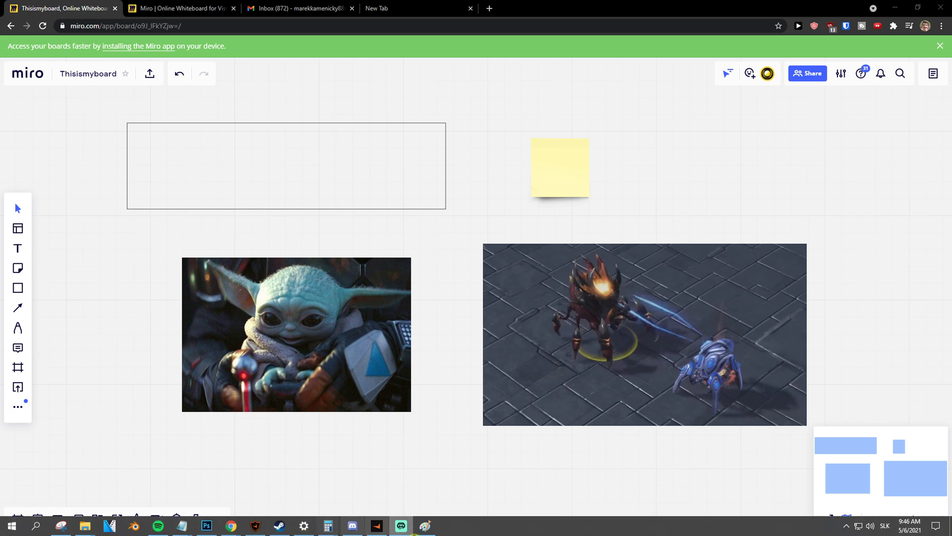
- Center the Notepad notes window and highlight the Ctrl+A select-all and SHIFT + MOUSE notes
middle_click(183, 526)
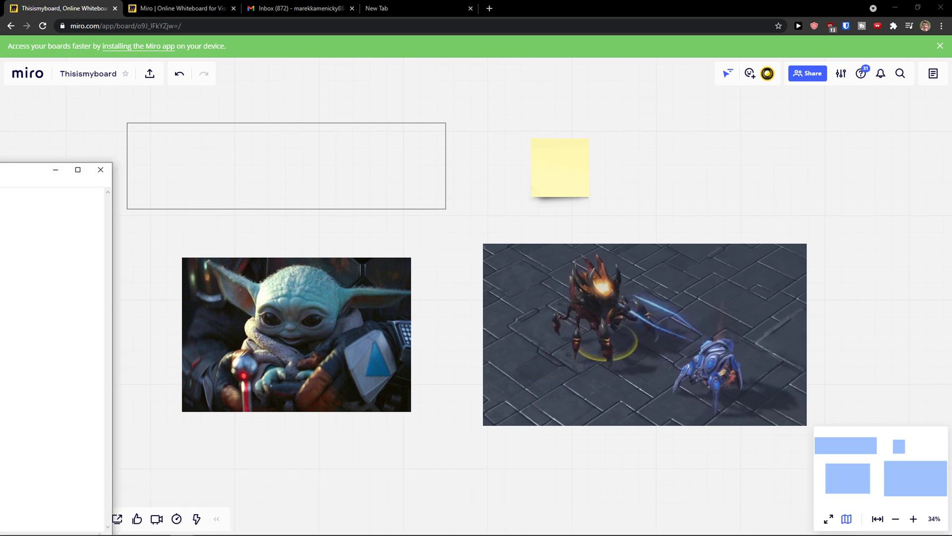
drag(46, 170, 507, 176)
drag(220, 197, 186, 197)
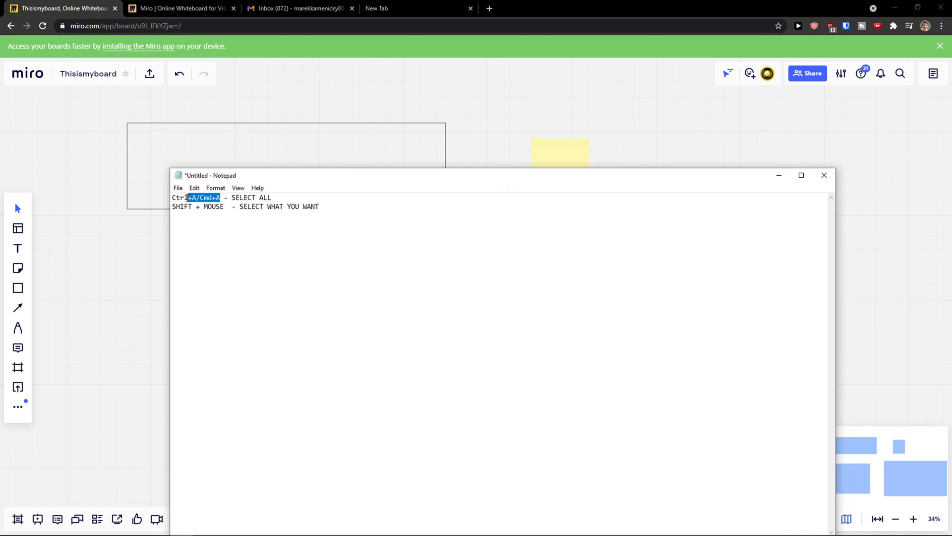
click(208, 199)
key(shift+Right)
key(shift+Right)
key(shift+Right)
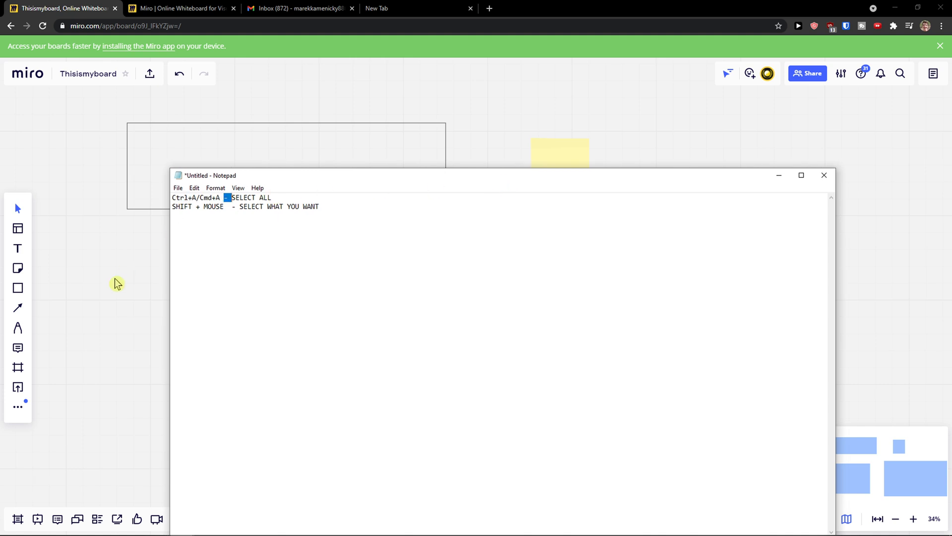
key(Down)
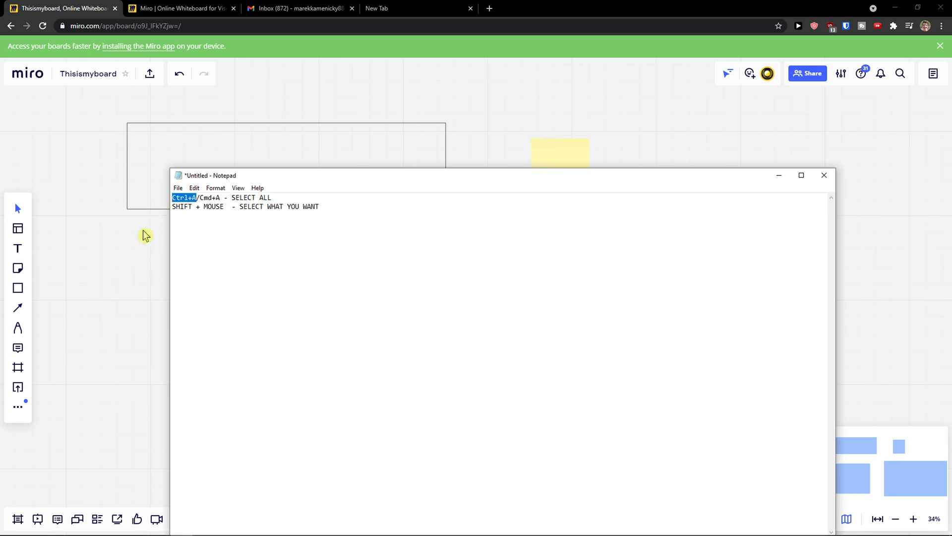
- Select the rectangle, sticky note and both images with Ctrl+A, nudge them left together, then deselect
key(alt+Tab)
key(ctrl+a)
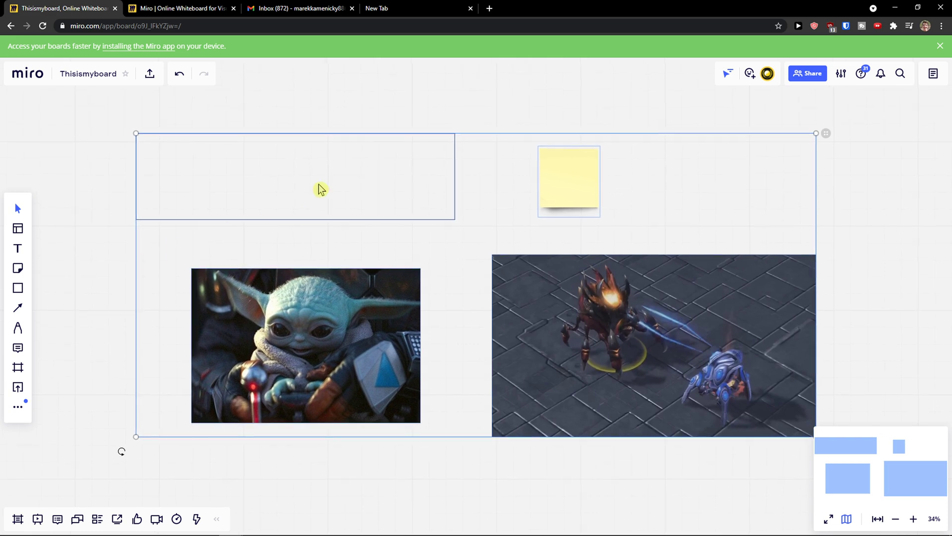
drag(363, 184, 306, 191)
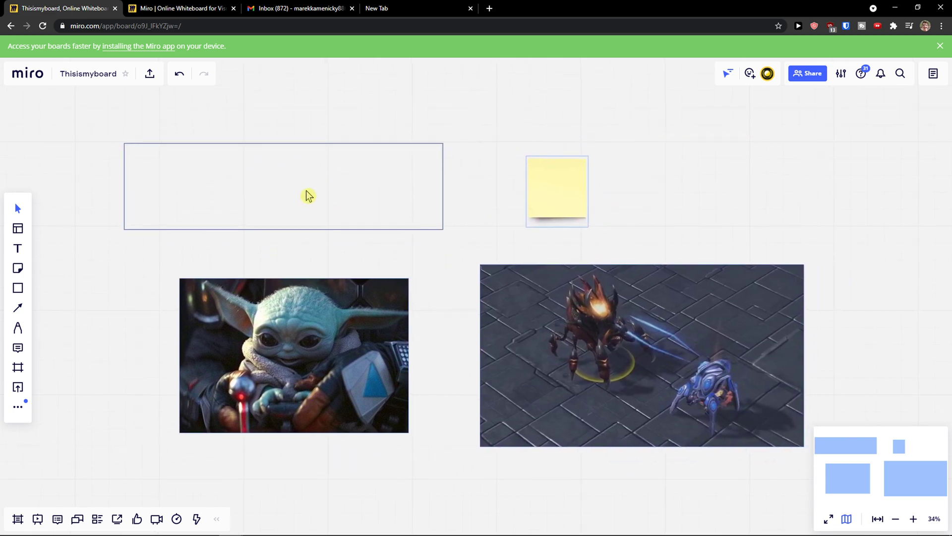
click(110, 289)
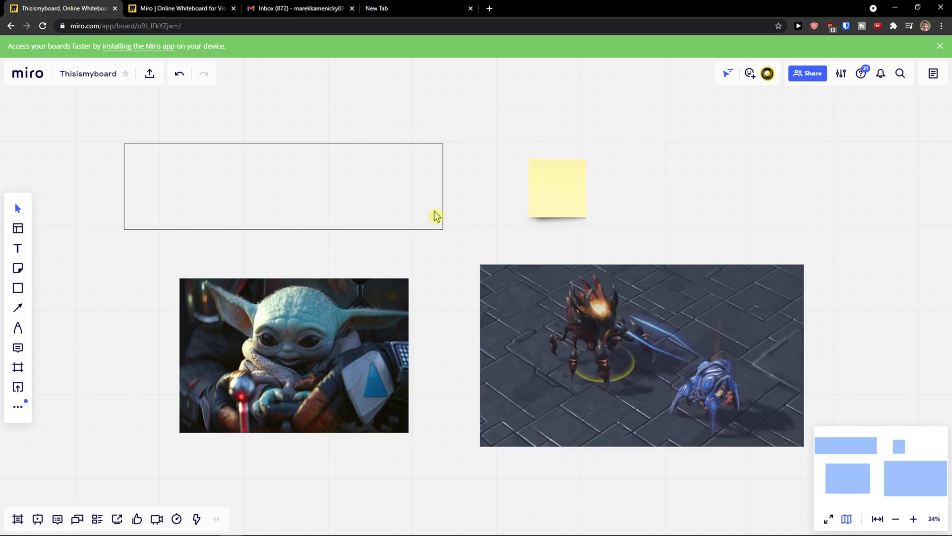
- Set the board navigation mode to Mouse in Settings and apply it
click(842, 74)
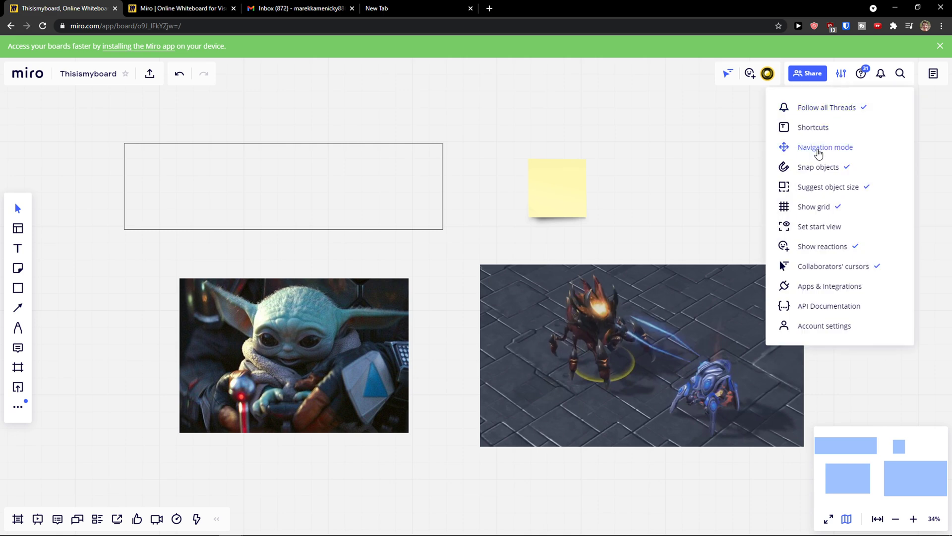
click(818, 148)
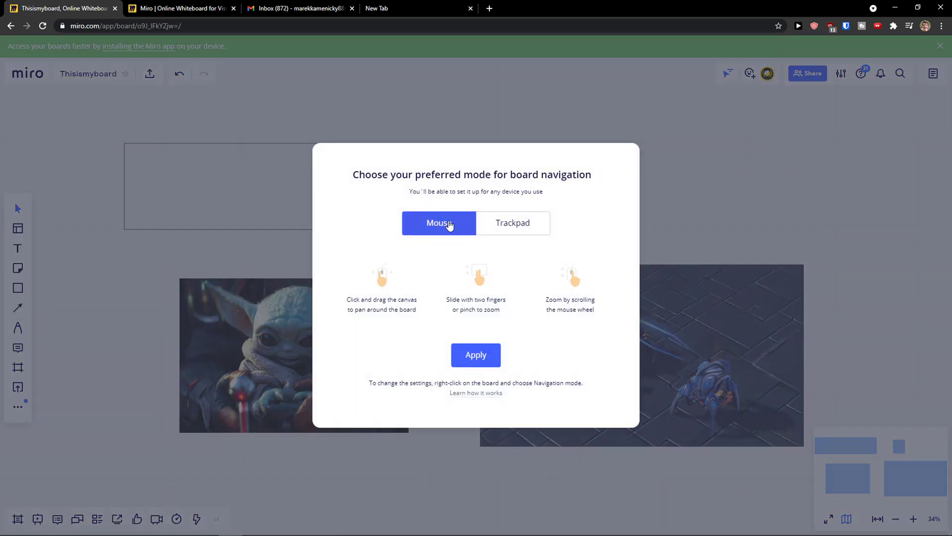
click(490, 355)
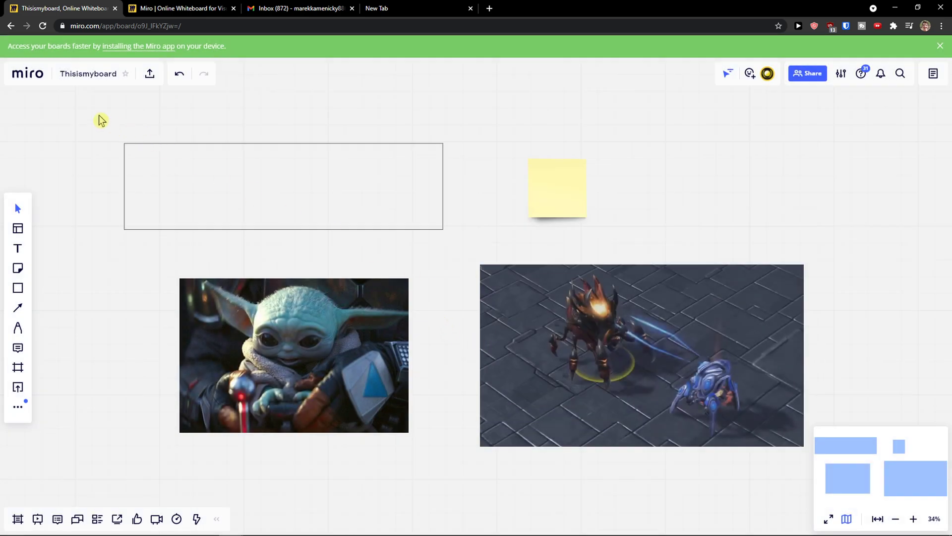
- Review the SHIFT + MOUSE shortcut note in Notepad full screen, then minimize it
key(alt+Tab)
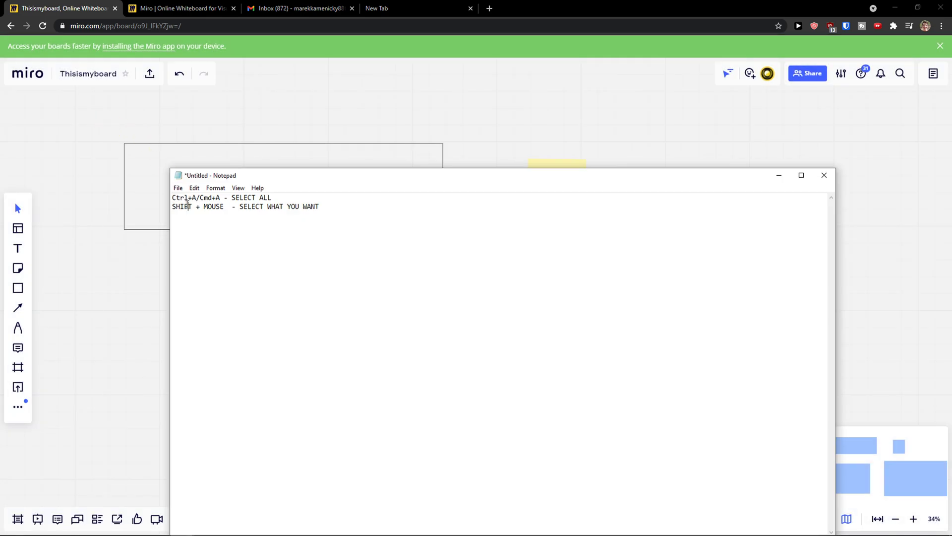
key(Down)
key(Home)
key(ctrl+shift+Right)
key(ctrl+shift+Right)
key(ctrl+shift+Right)
click(802, 175)
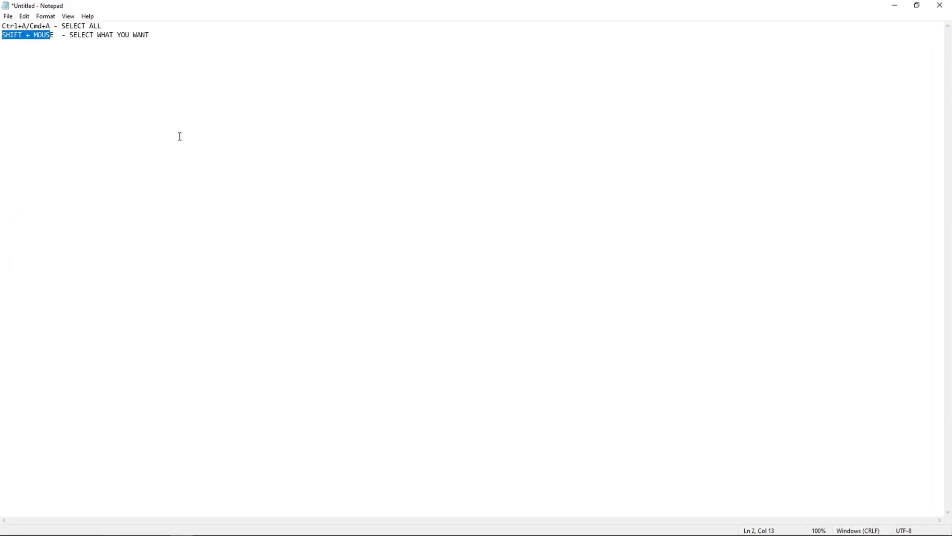
click(894, 6)
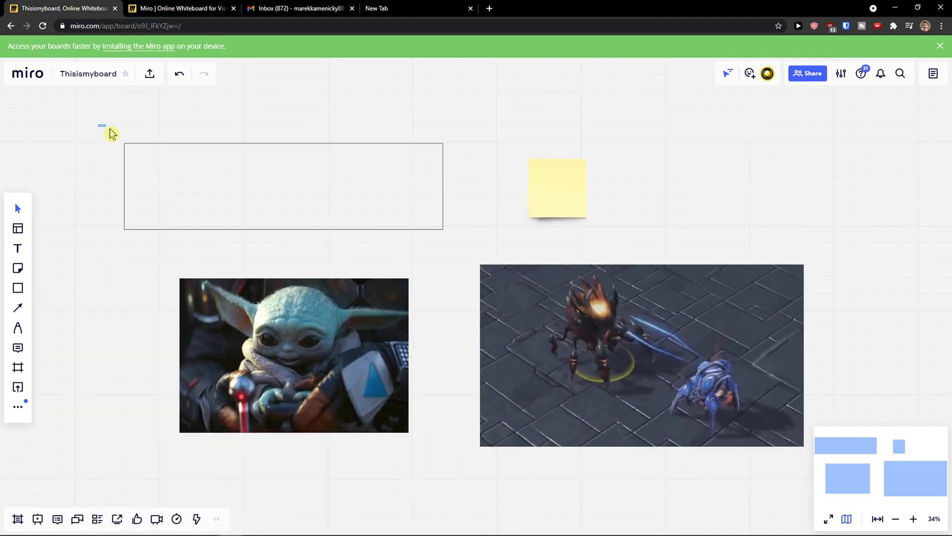
- Move the rectangle with the sticky note, then the rectangle with the Yoda image
mouse_move(99, 125)
mouse_down()
mouse_move(325, 230)
mouse_move(678, 264)
mouse_up()
drag(434, 185, 429, 184)
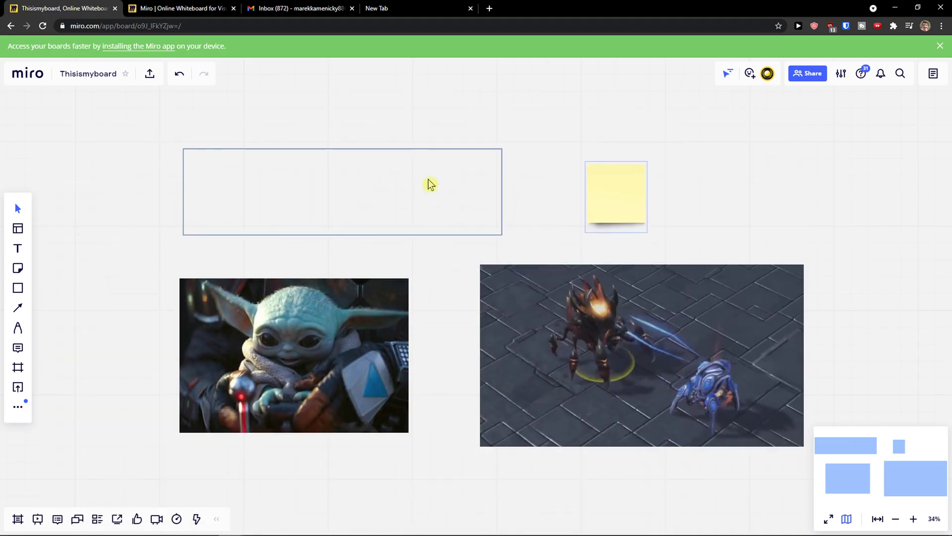
click(140, 156)
scroll(140, 155, up, 2)
mouse_move(158, 131)
mouse_down()
mouse_move(450, 286)
mouse_move(606, 458)
mouse_up()
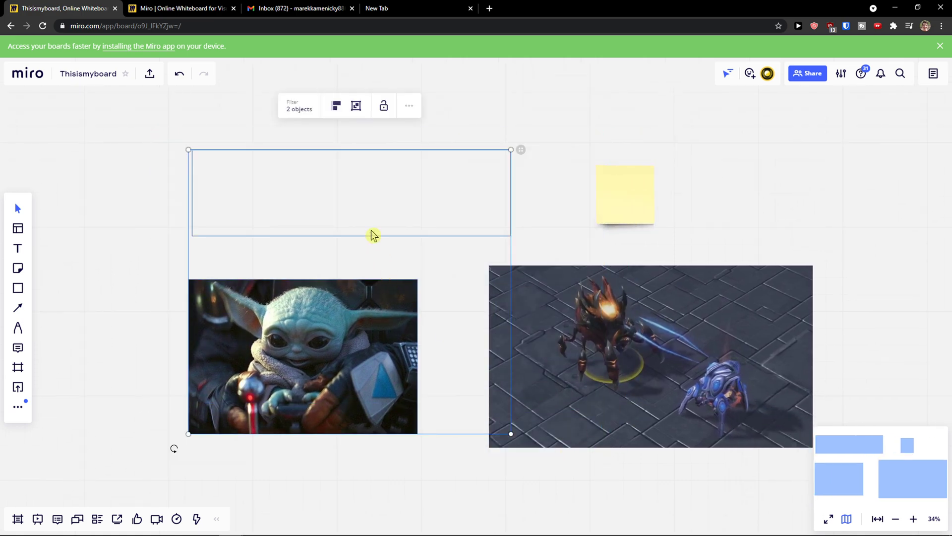
drag(372, 235, 326, 232)
click(326, 233)
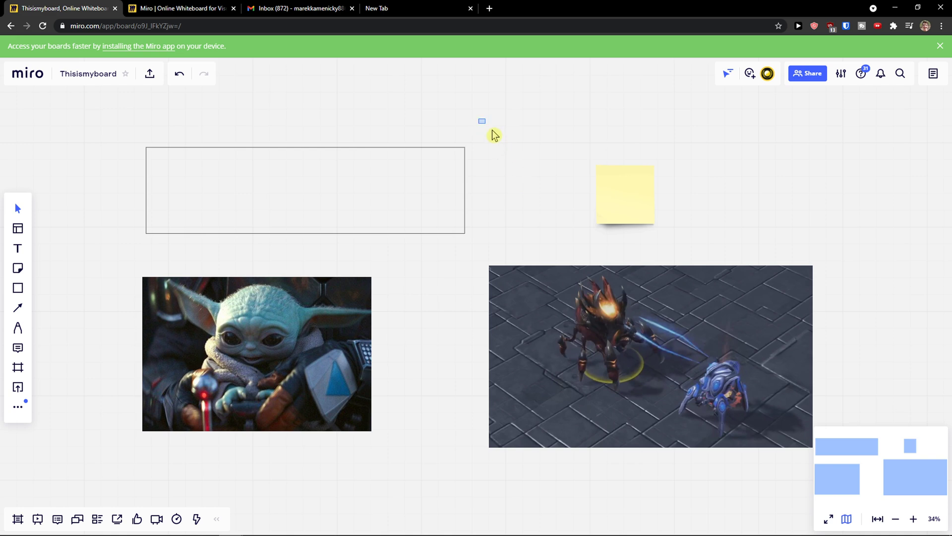
- Move the sticky note and game screenshot together, then select and release the Yoda image
drag(479, 118, 862, 465)
drag(618, 365, 587, 337)
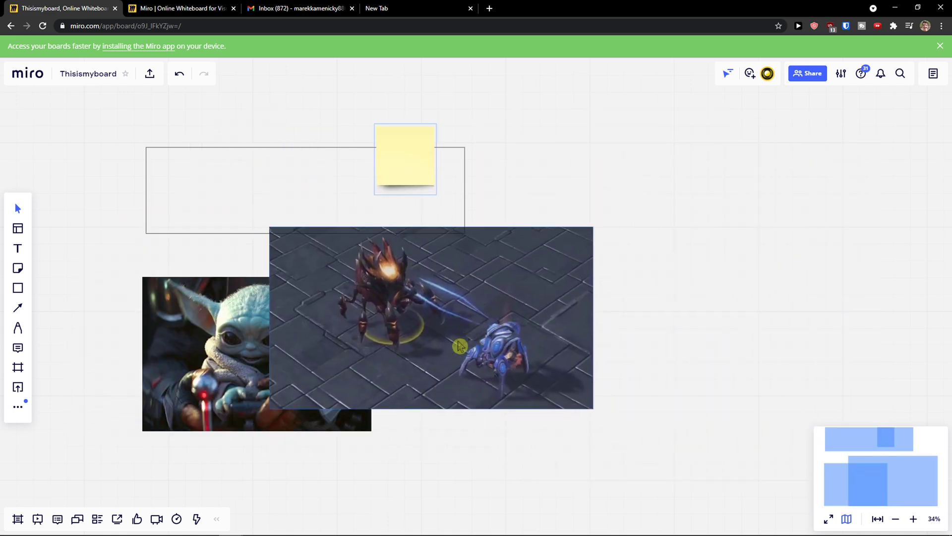
click(587, 336)
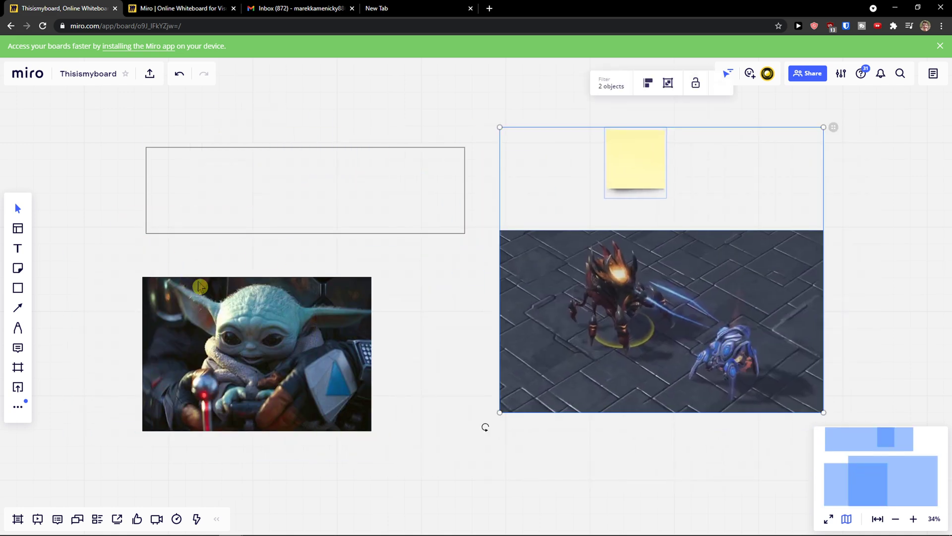
click(206, 285)
click(119, 295)
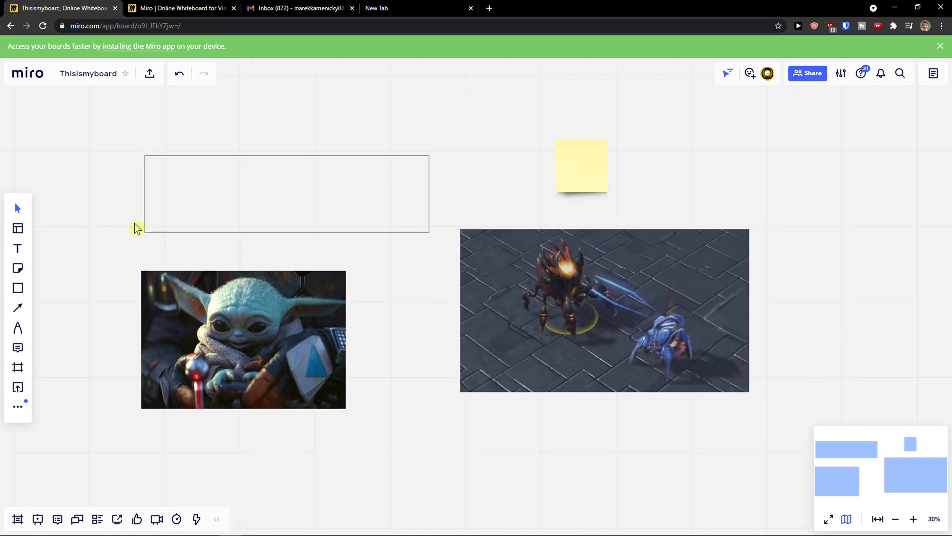
scroll(134, 227, down, 2)
- Place a custom Frame 1 and stretch its left, right, bottom and top edges around all four items
click(18, 368)
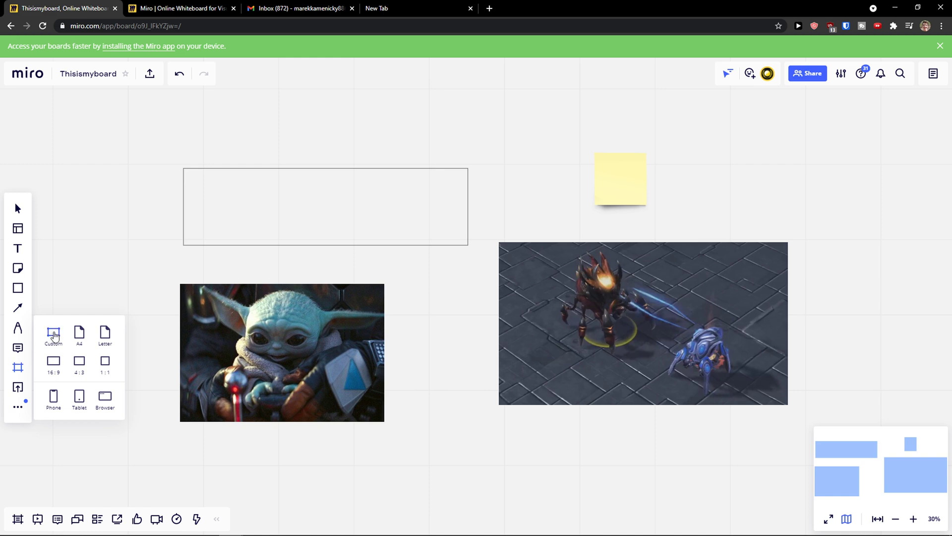
click(54, 334)
drag(240, 254, 154, 254)
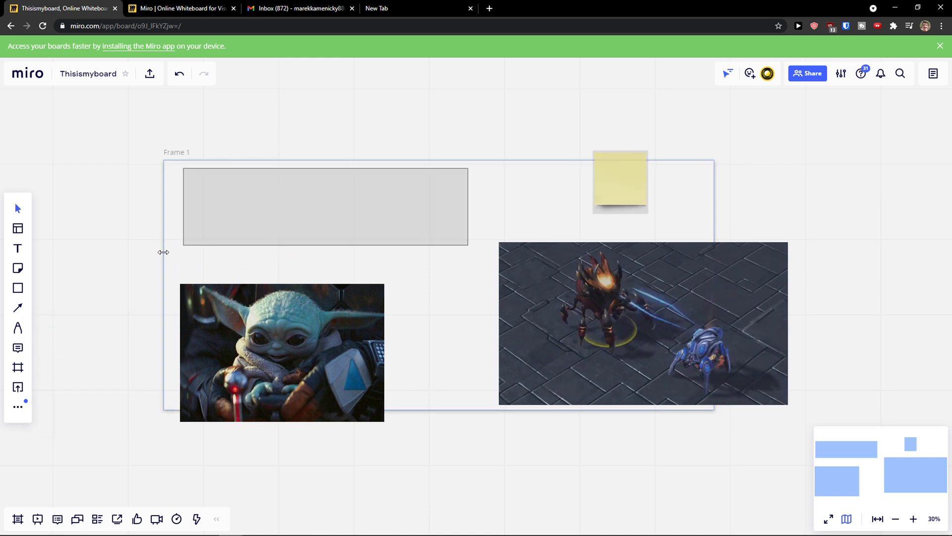
drag(714, 207, 881, 207)
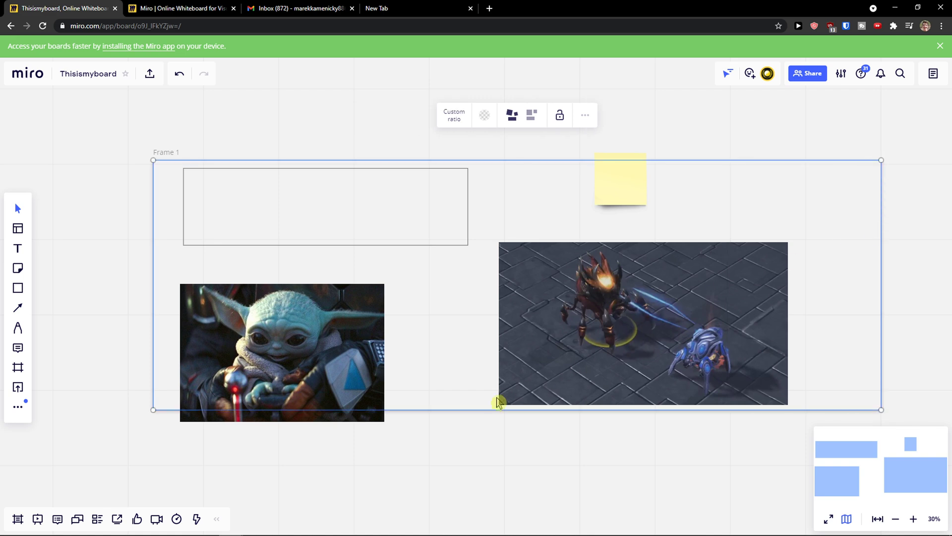
drag(499, 409, 500, 476)
drag(502, 159, 503, 117)
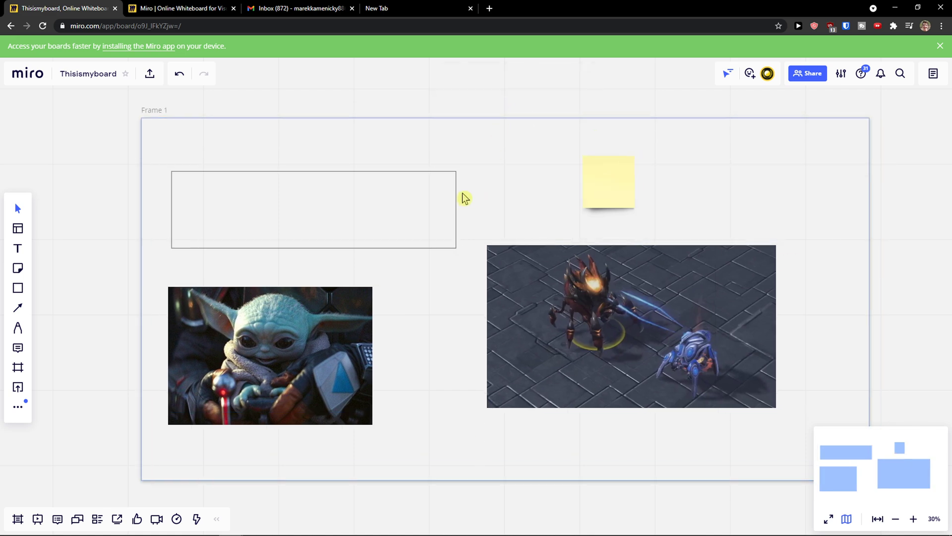
click(564, 157)
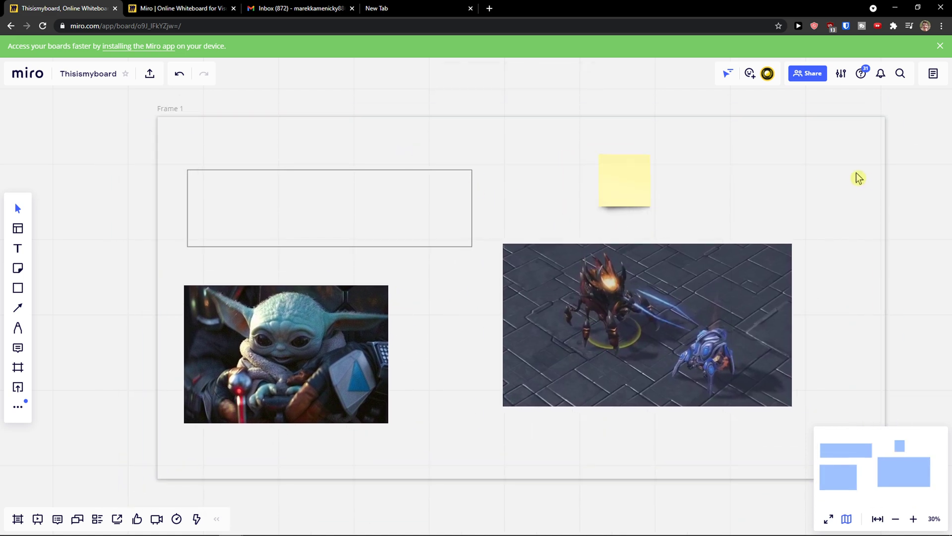
- Drag Frame 1's right edge left so it encloses only the rectangle and Yoda image
click(886, 175)
drag(885, 149, 480, 194)
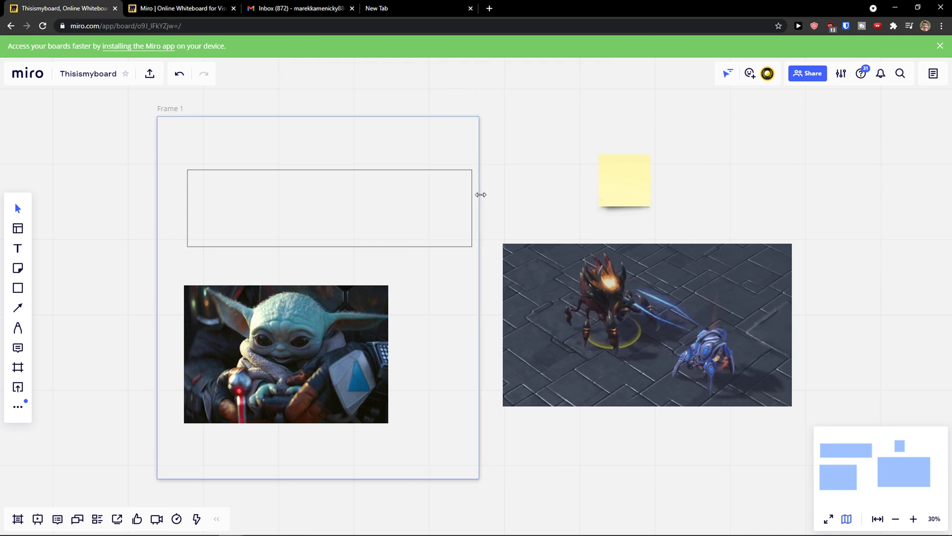
click(350, 215)
drag(357, 138, 337, 160)
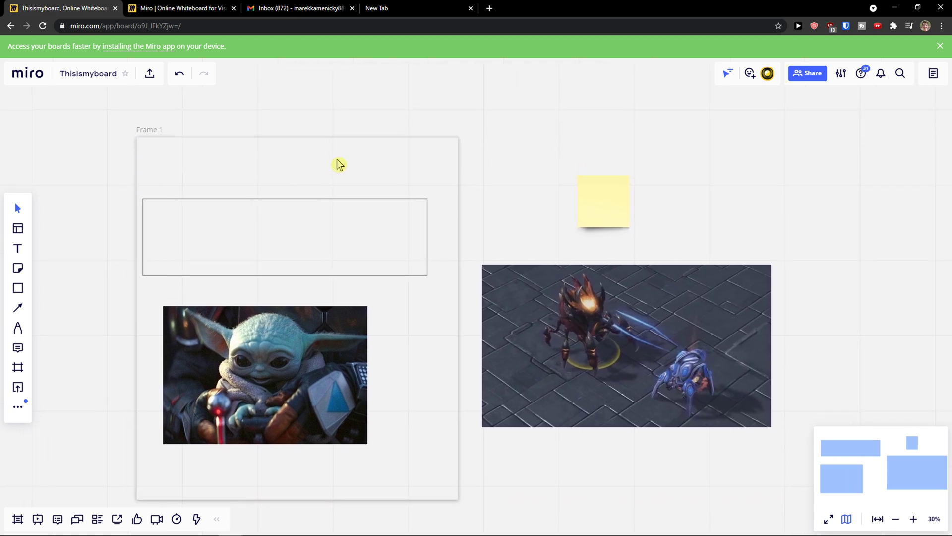
- Add and undo a test sticky note, nudge the frame left, then add and delete another
double_click(346, 150)
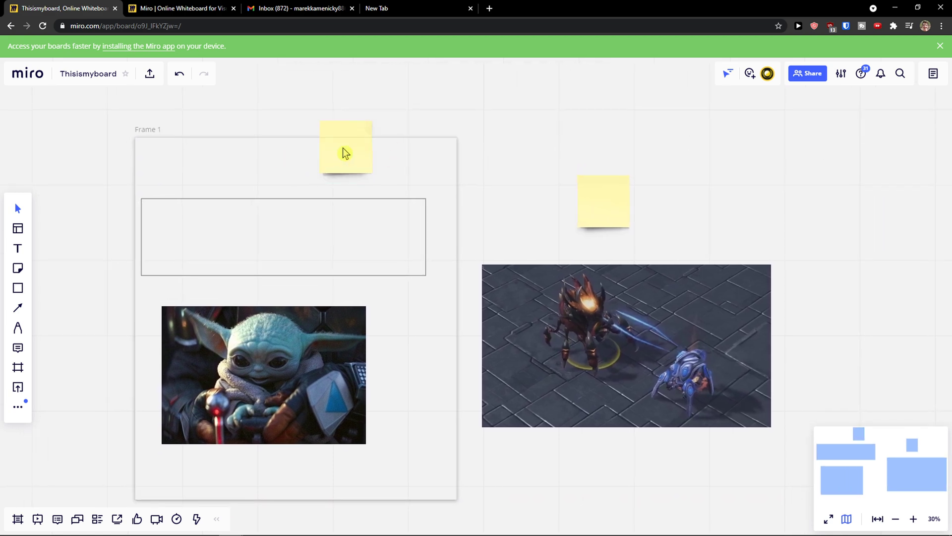
key(ctrl+z)
mouse_move(273, 160)
mouse_down()
mouse_move(242, 170)
mouse_move(215, 145)
mouse_move(230, 124)
mouse_up()
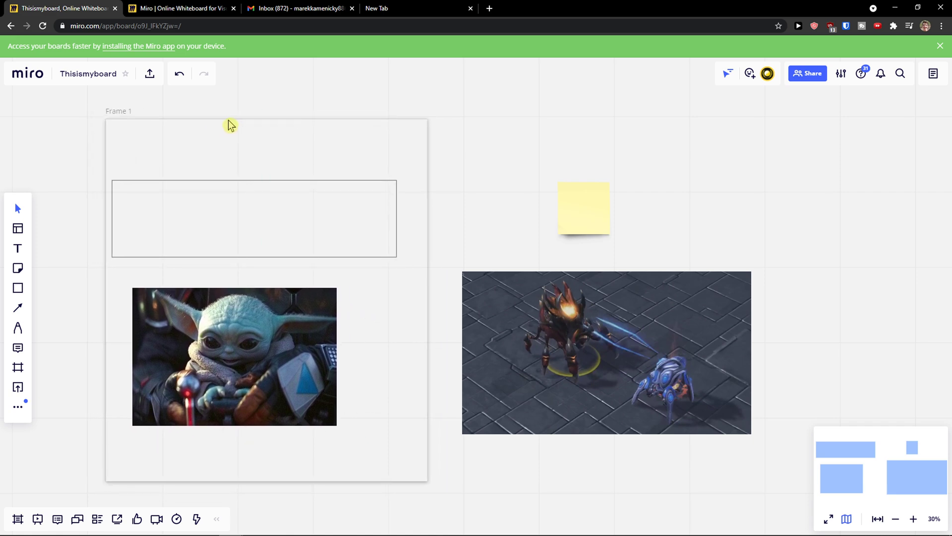
double_click(422, 251)
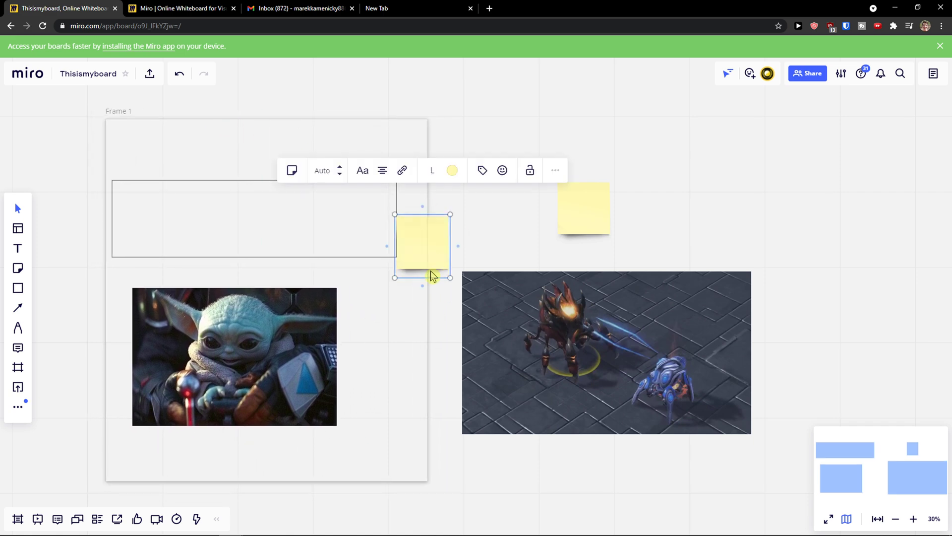
key(Delete)
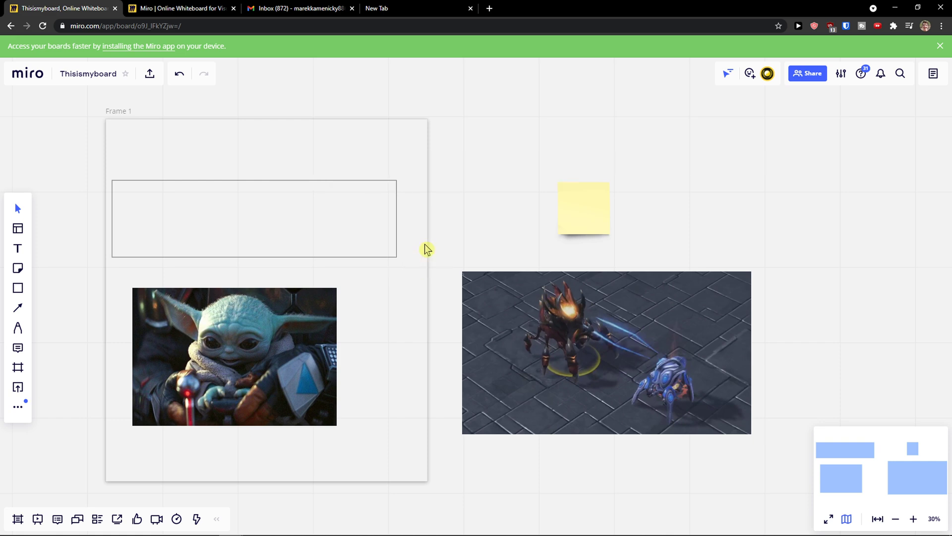